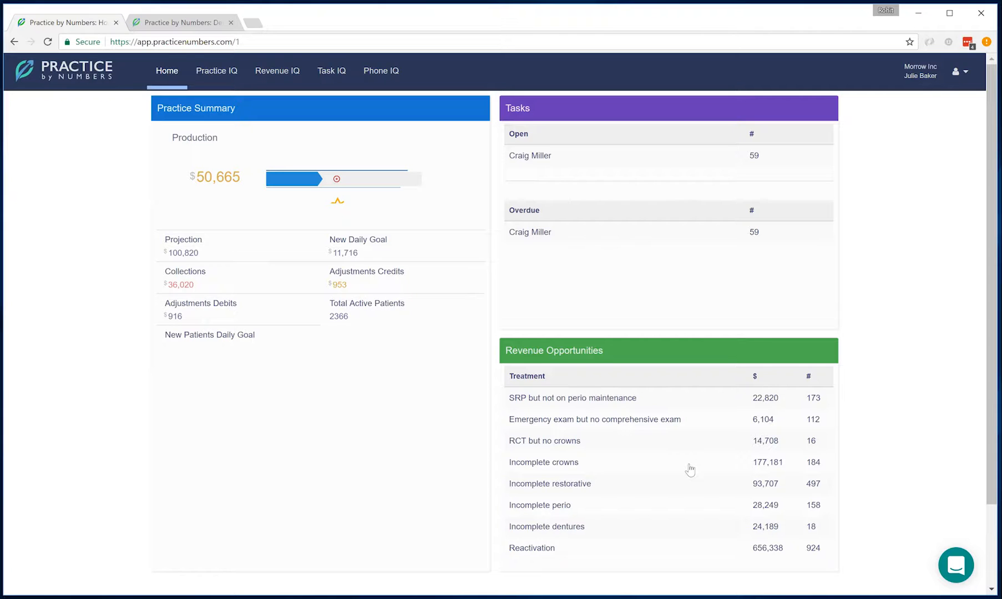
Step: Open the employee settings and continue past the position type mapping to the full employee list
left_click(720, 446)
mouse_move(294, 201)
left_click(950, 74)
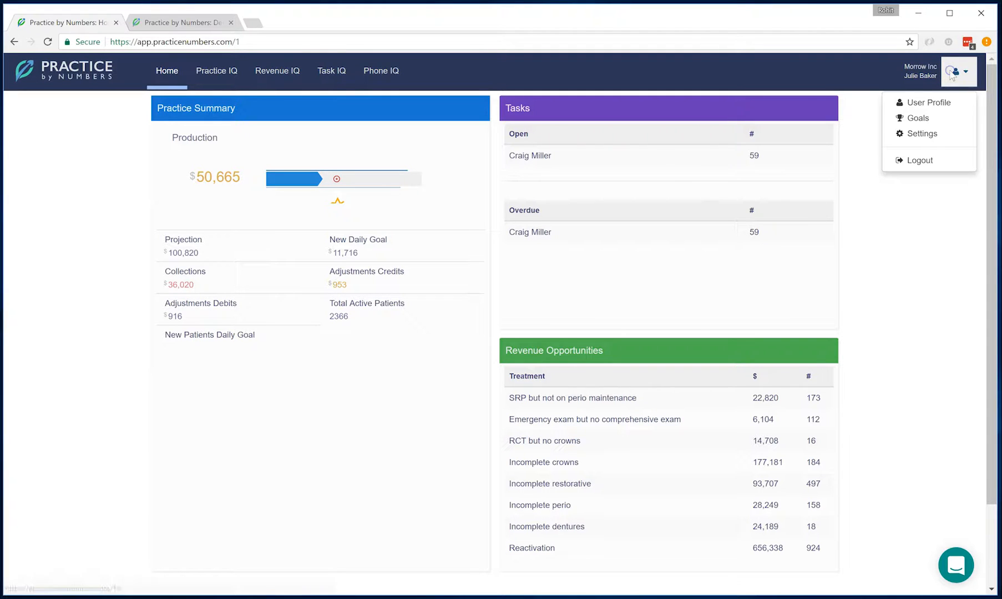
left_click(934, 134)
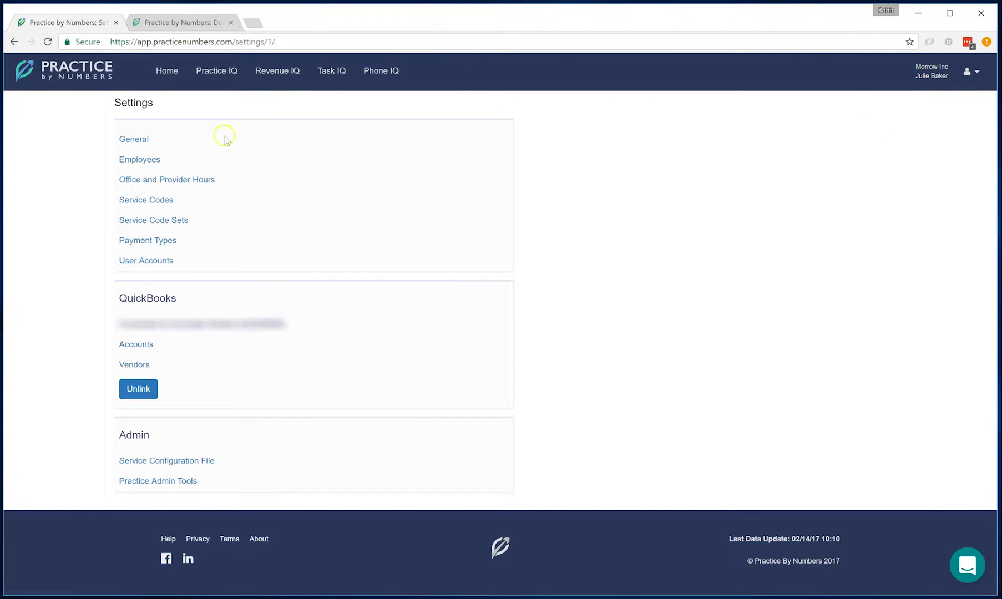
left_click(145, 166)
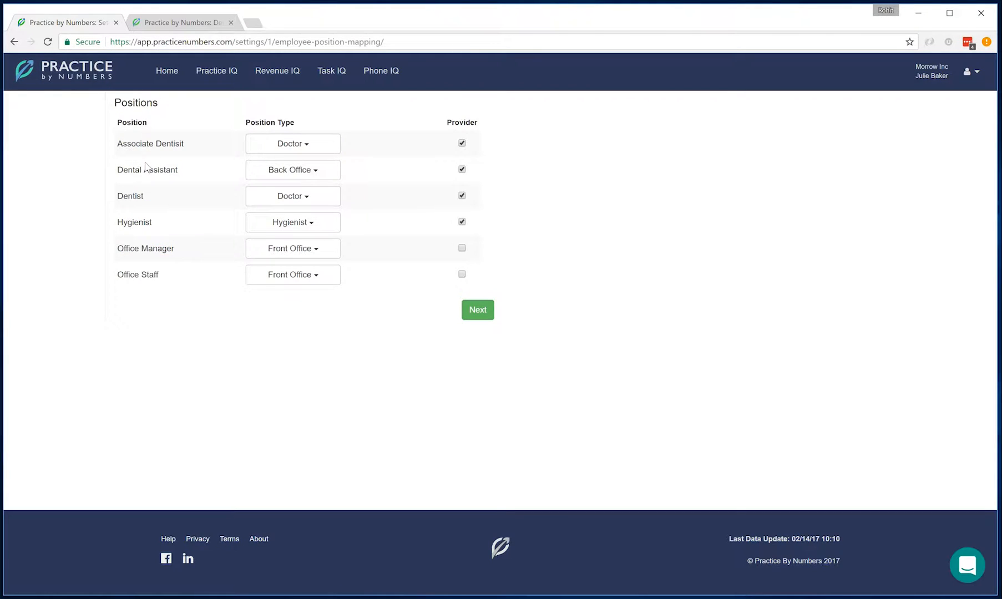
left_click(467, 313)
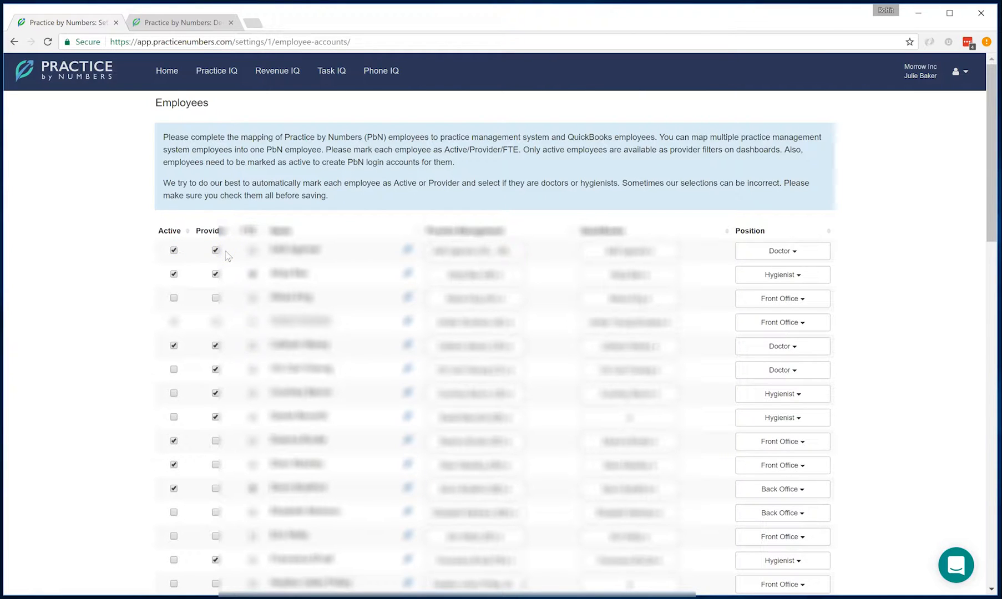
left_click(216, 251)
left_click(956, 72)
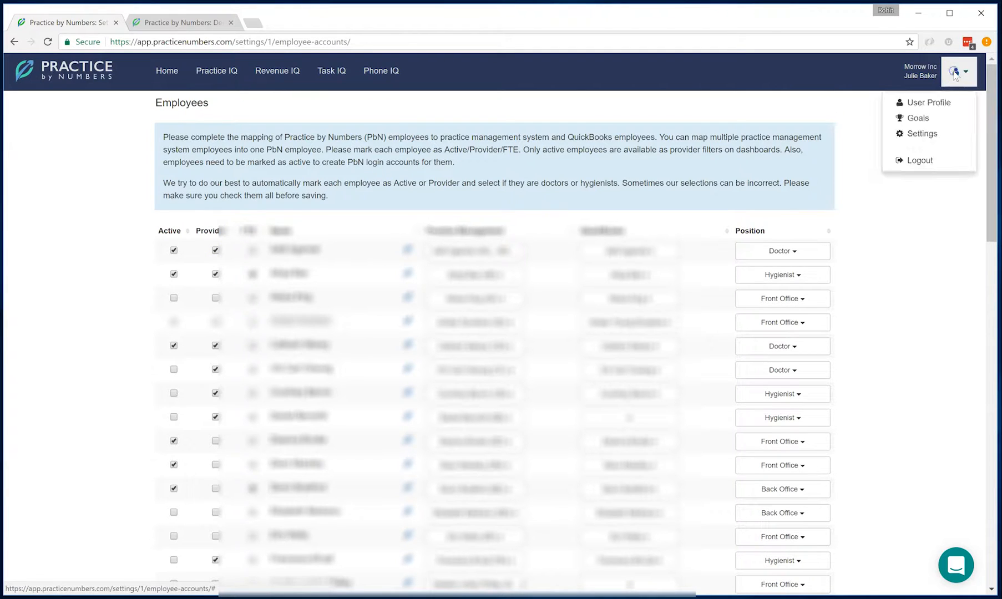
left_click(675, 128)
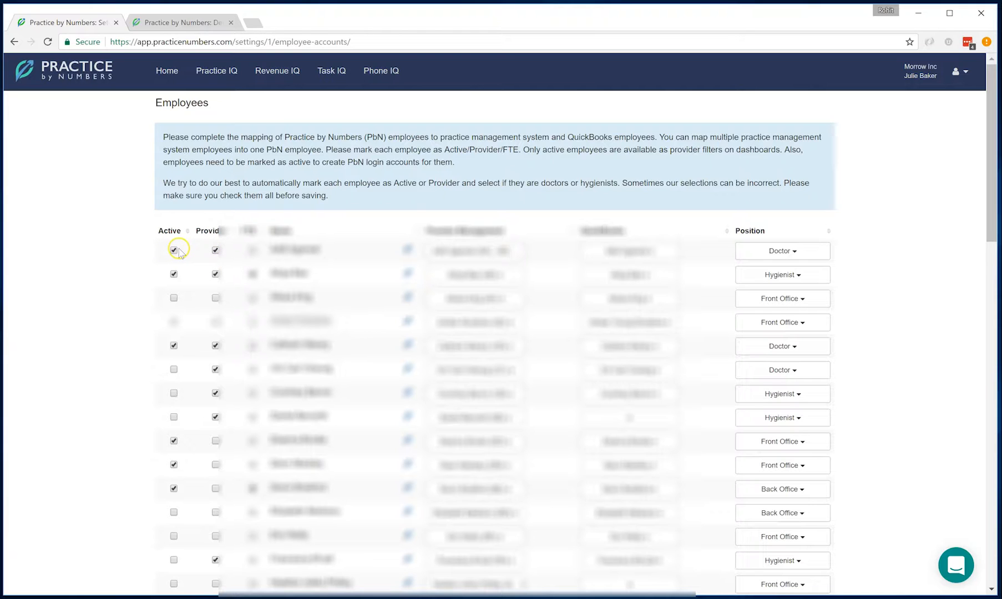
Step: Open the office and provider hours settings and temporarily expand the first provider's individual schedule before collapsing it back to office hours
left_click(957, 71)
left_click(911, 137)
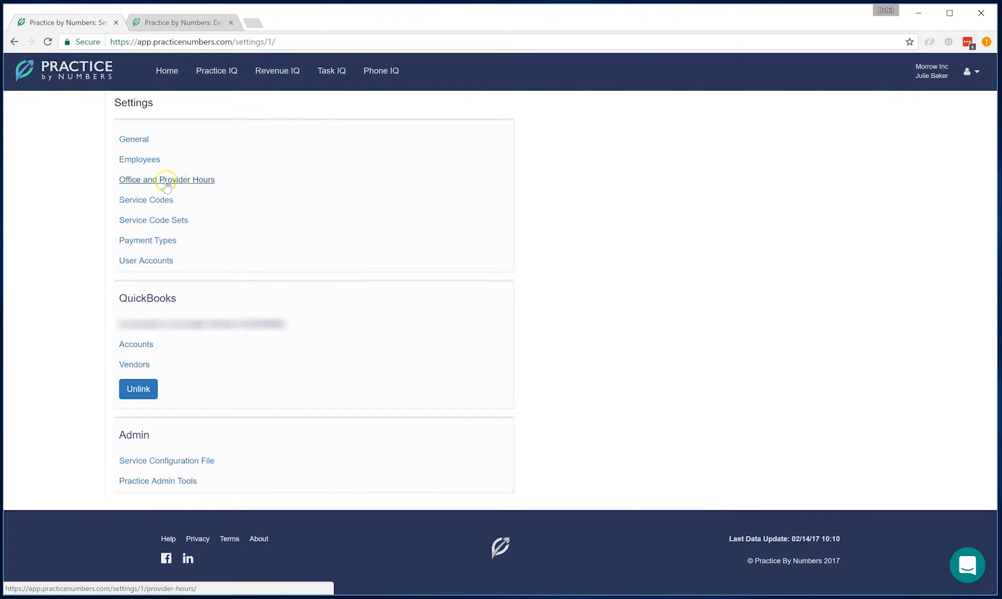
left_click(145, 182)
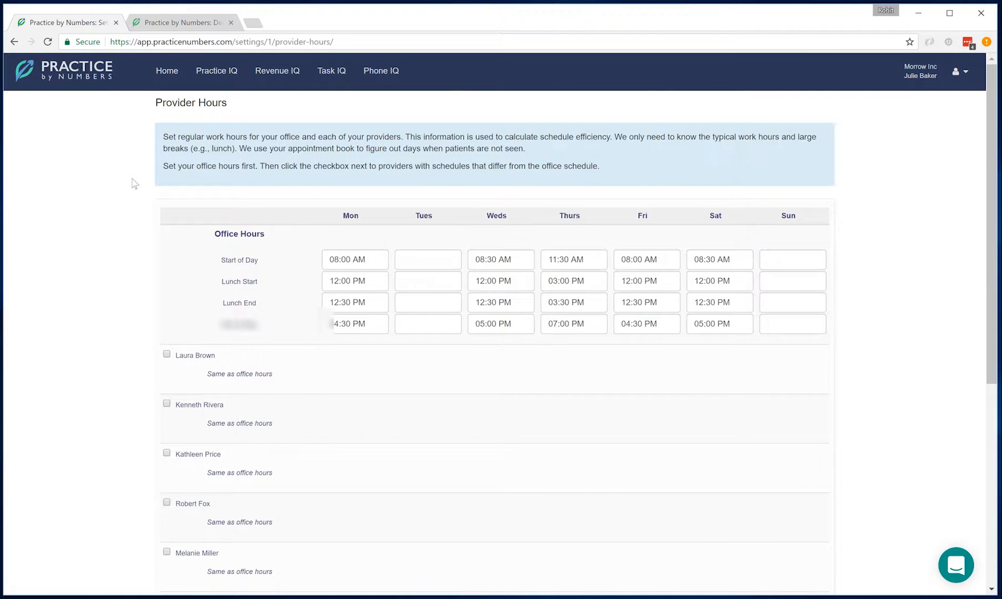
left_click(129, 178)
left_click(252, 216)
left_click(166, 353)
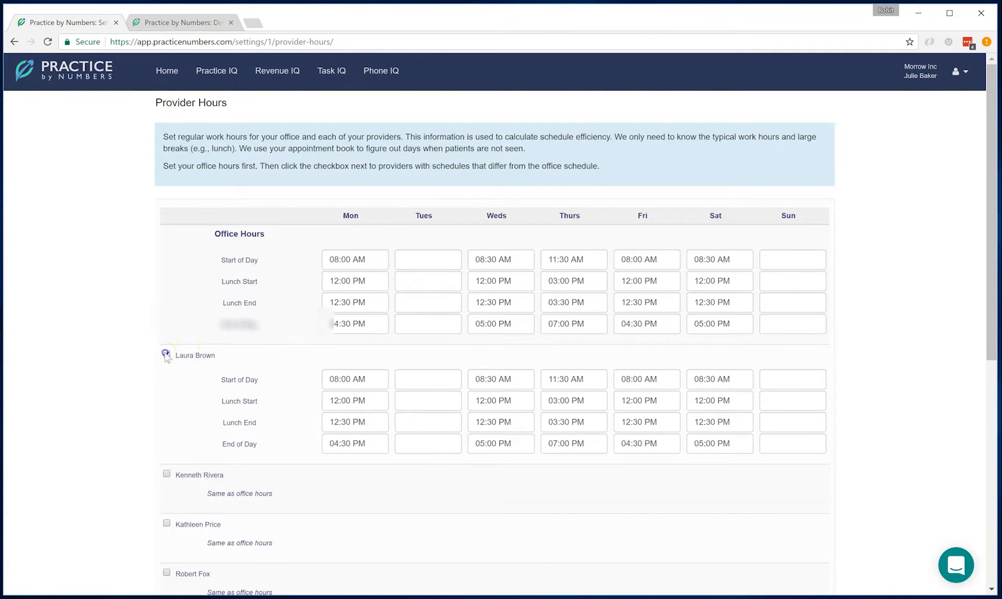
left_click(166, 354)
Step: Open the user accounts settings and display the role options available for the first account
left_click(959, 71)
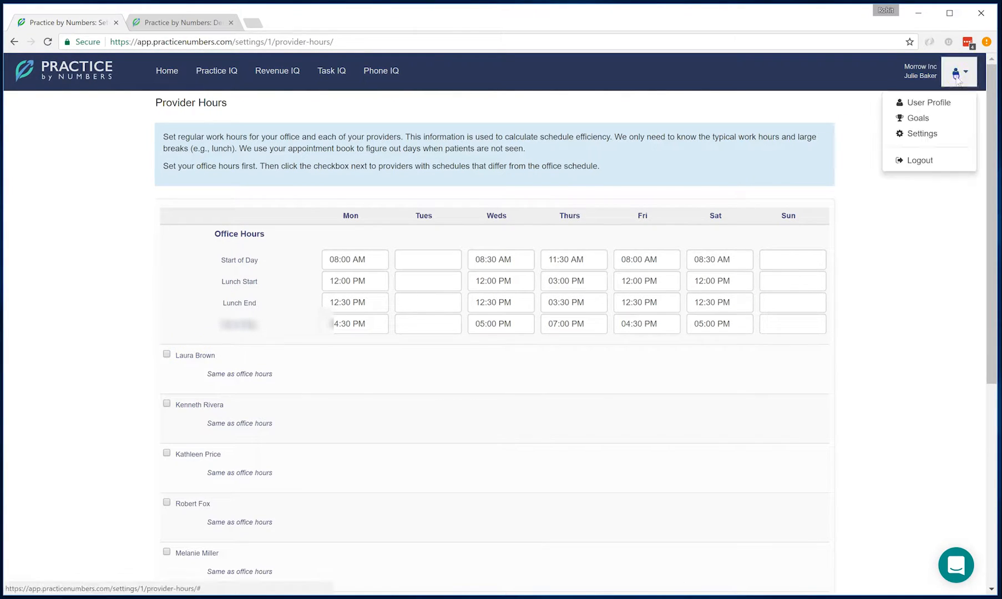
left_click(924, 133)
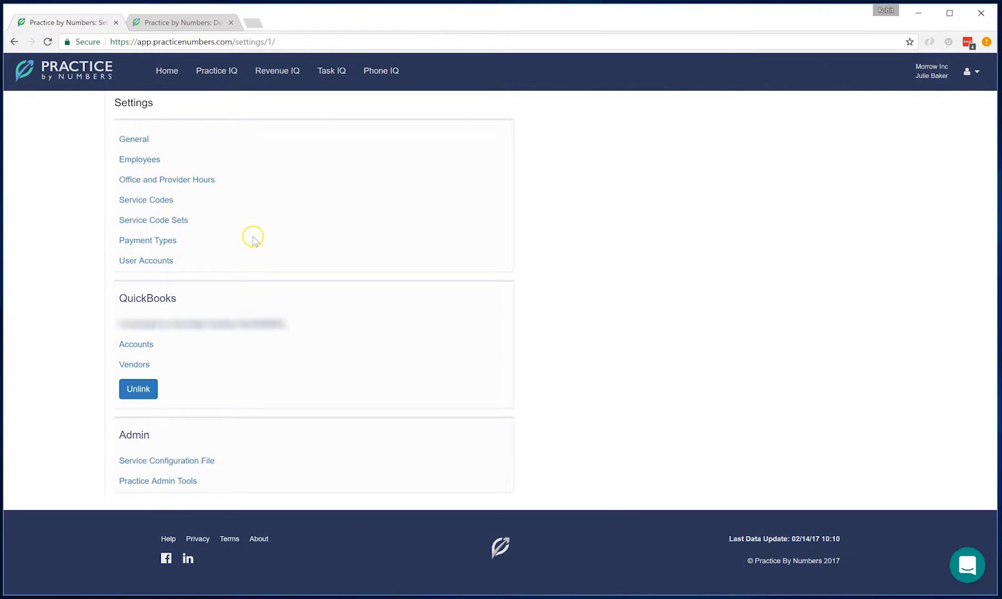
left_click(161, 260)
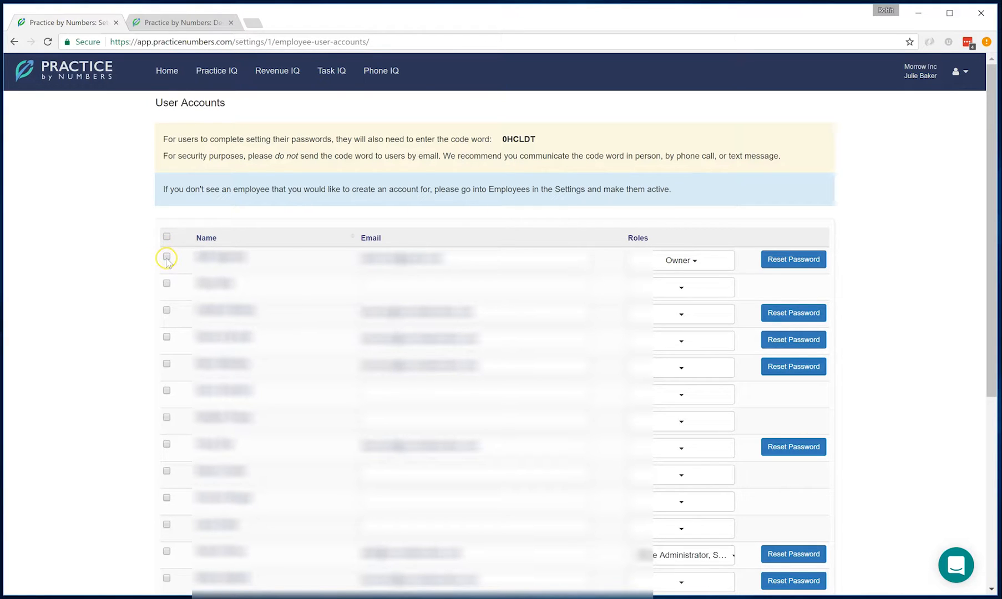
left_click(684, 263)
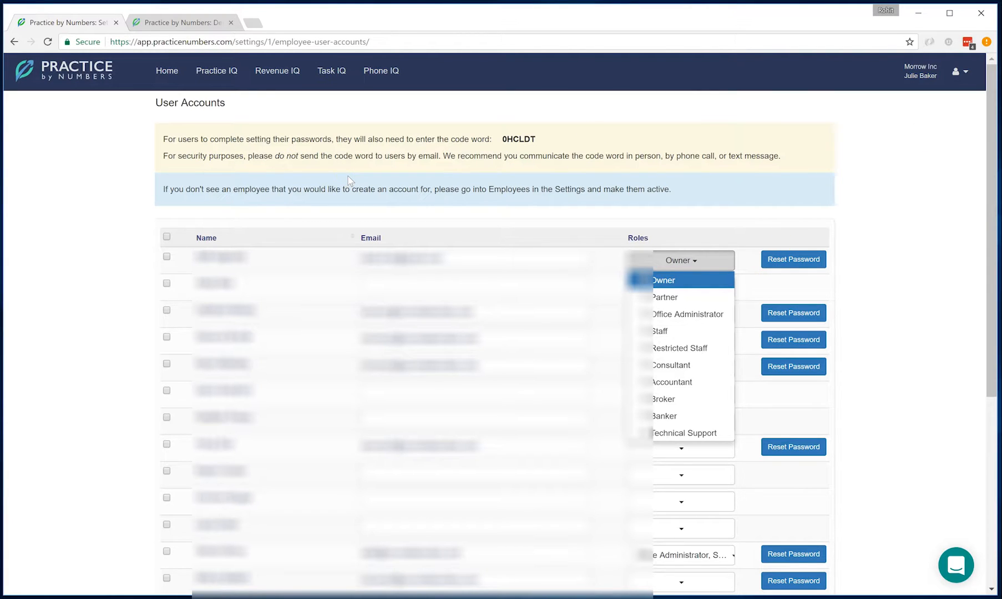
Step: Open the Practice IQ home dashboard and set its time range to Last Year
left_click(213, 72)
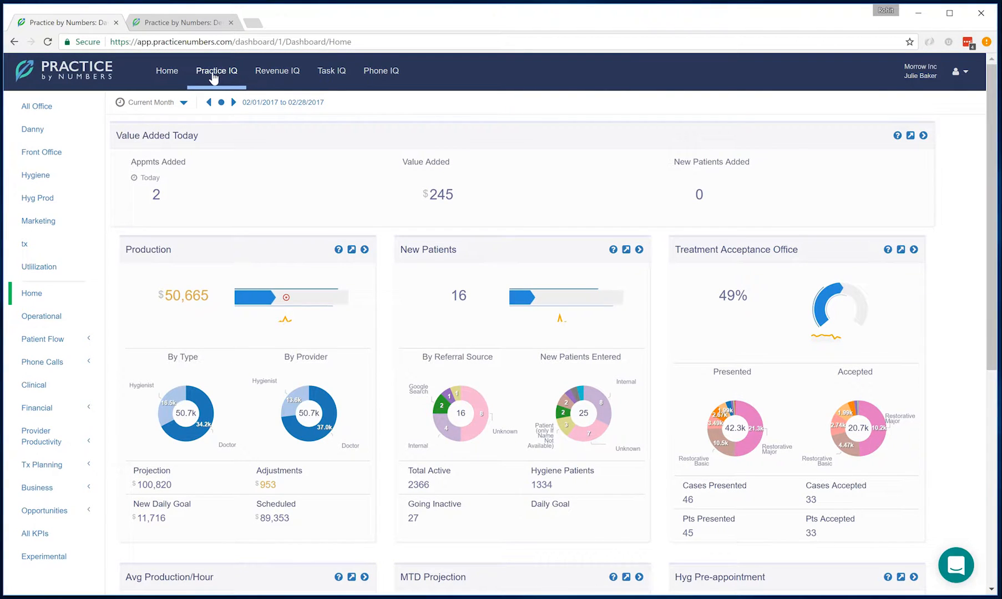
left_click(209, 73)
left_click(76, 317)
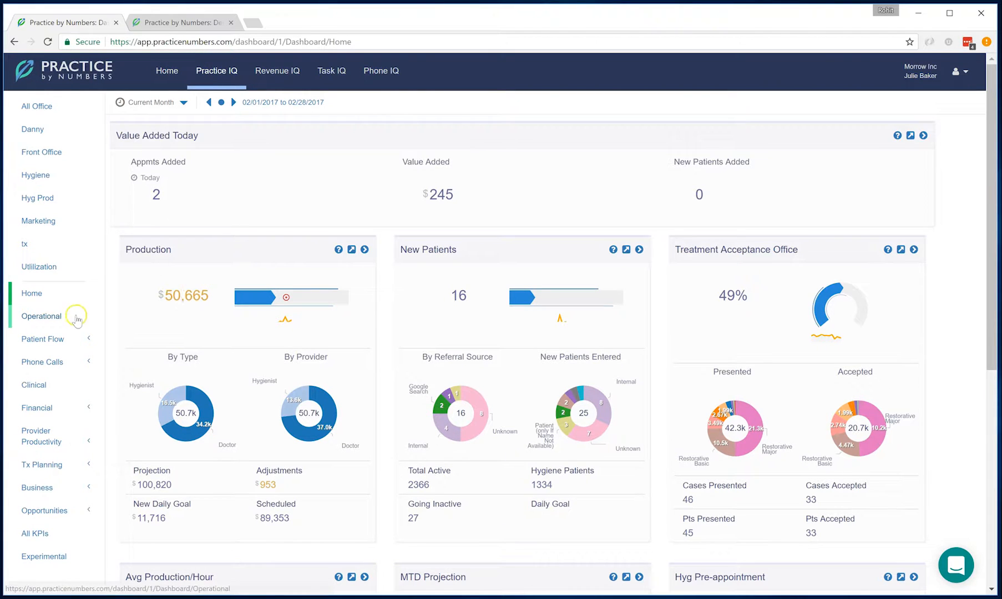
left_click(50, 298)
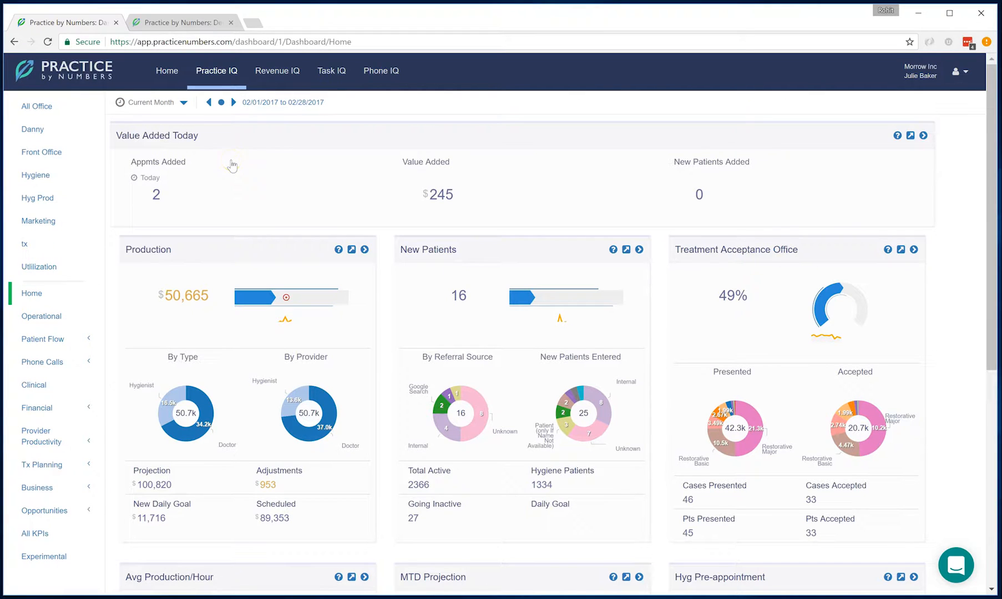
left_click(169, 103)
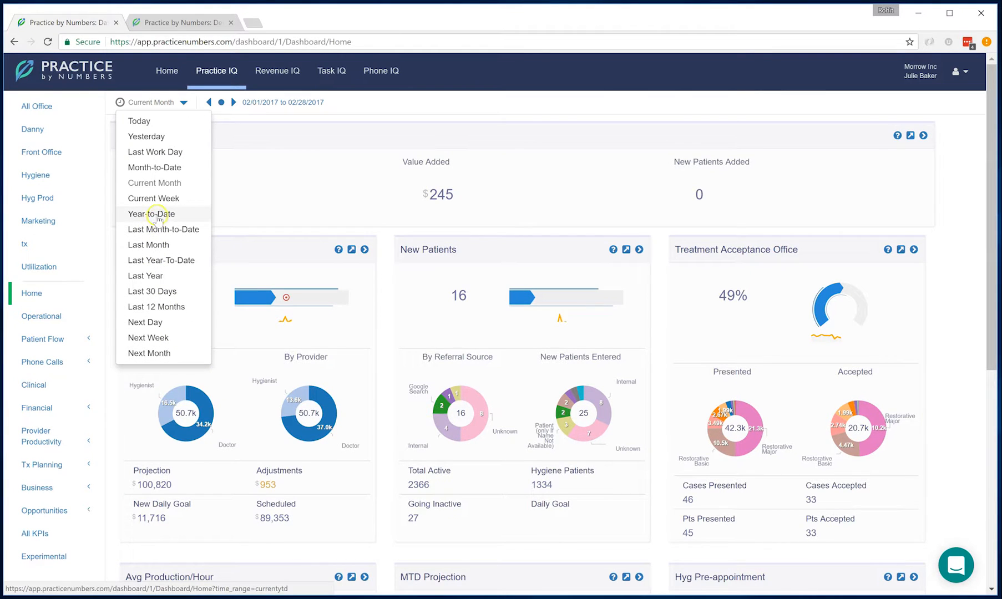
left_click(166, 277)
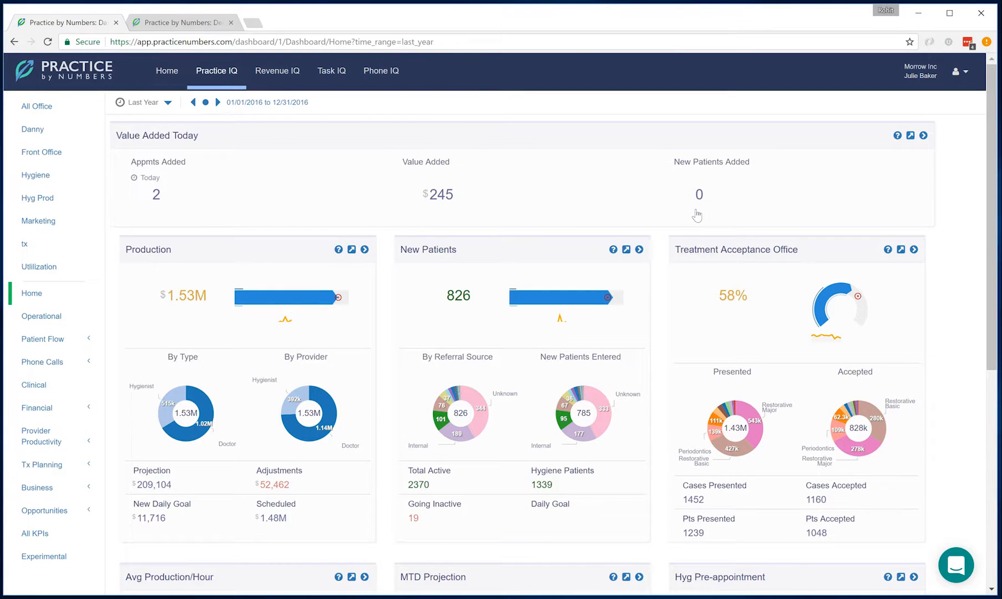
left_click(251, 102)
left_click(236, 148)
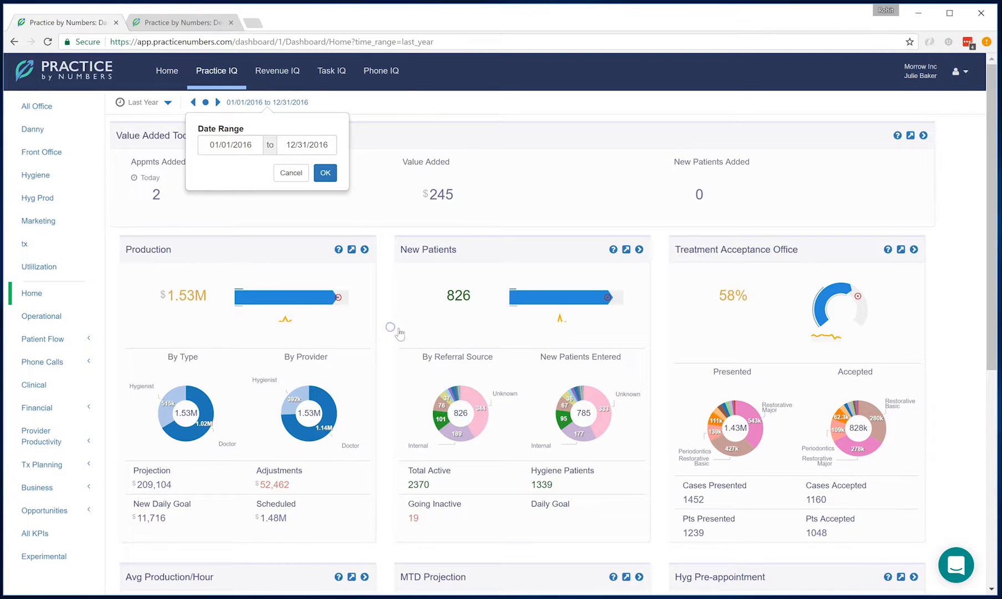
left_click(291, 173)
Step: Filter the Provider Productivity summary to the third individual provider in the list and review that provider's production, top codes and utilization
mouse_move(195, 441)
left_click(49, 442)
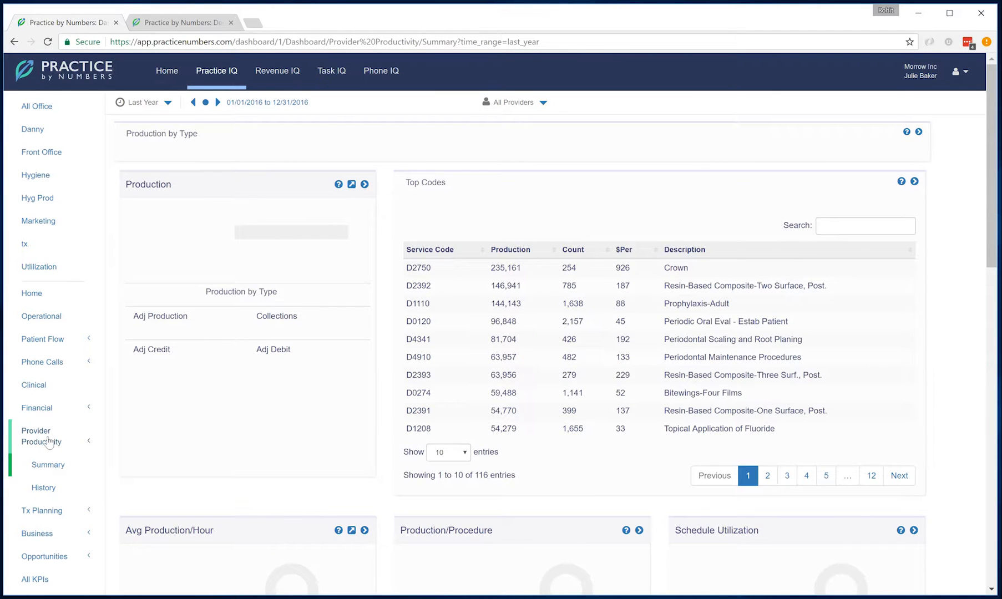
left_click(45, 436)
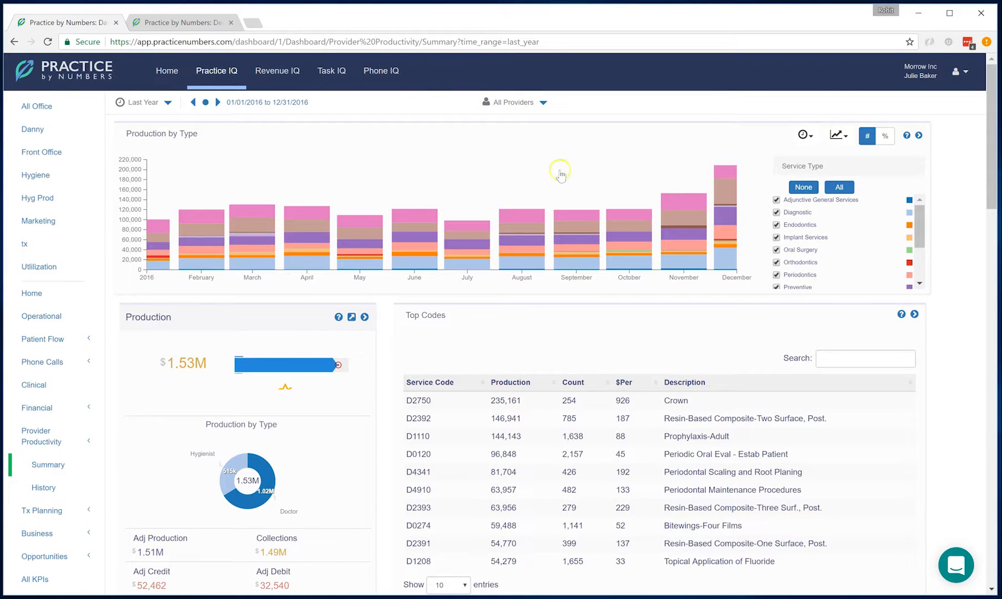
left_click(511, 105)
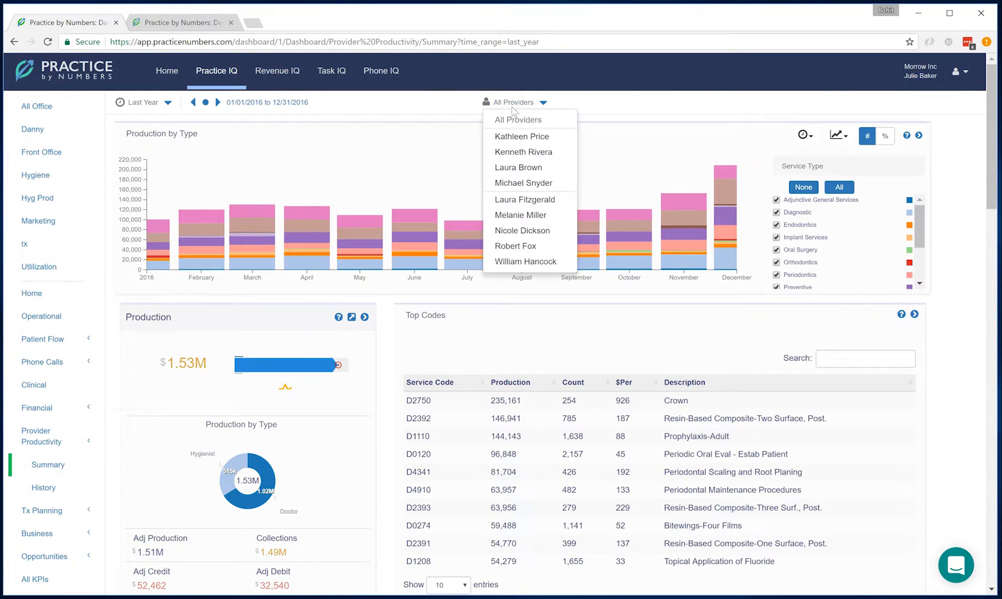
left_click(526, 172)
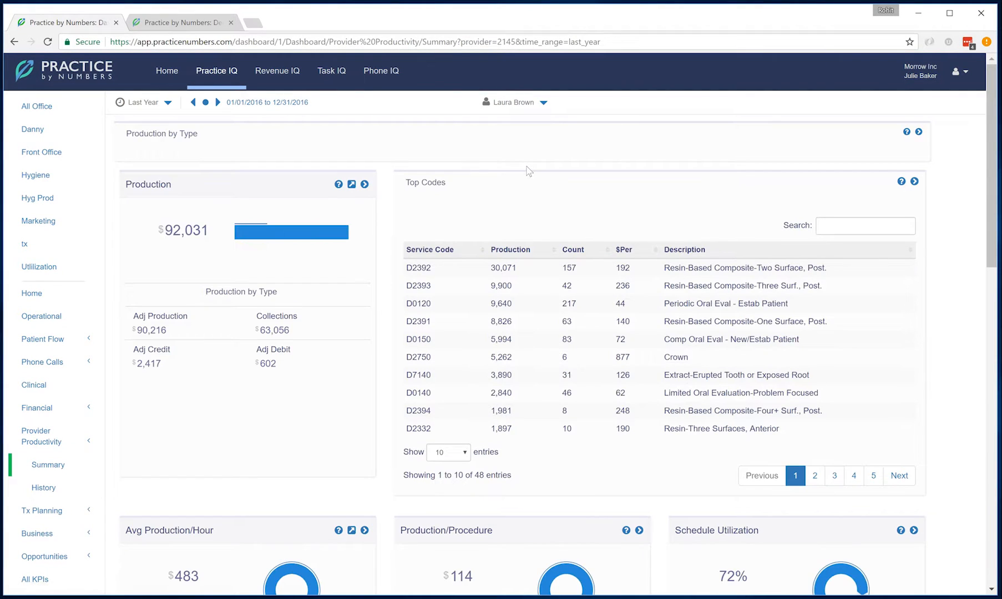
left_click(548, 155)
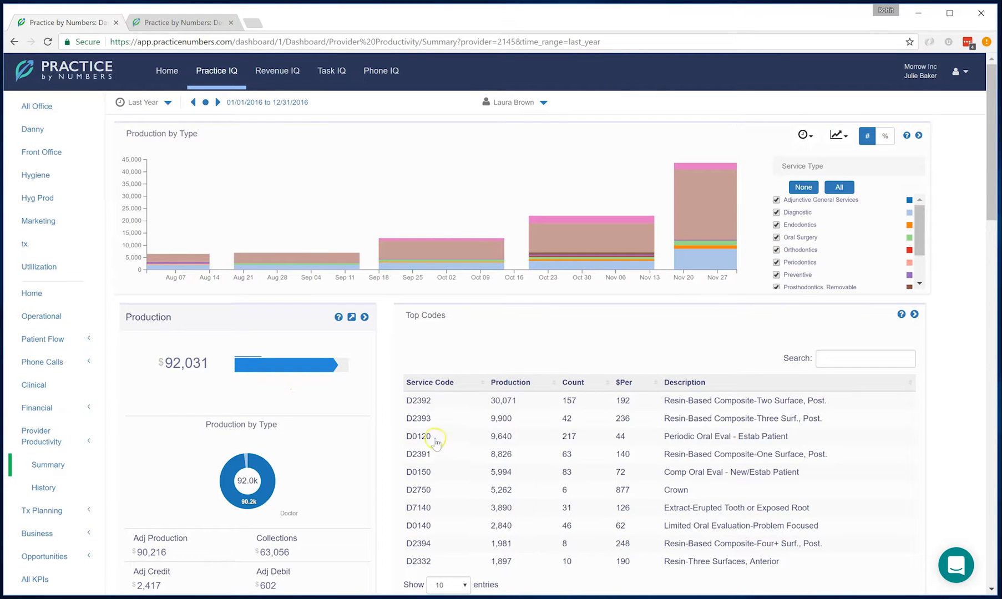
scroll(398, 401, "down", 8)
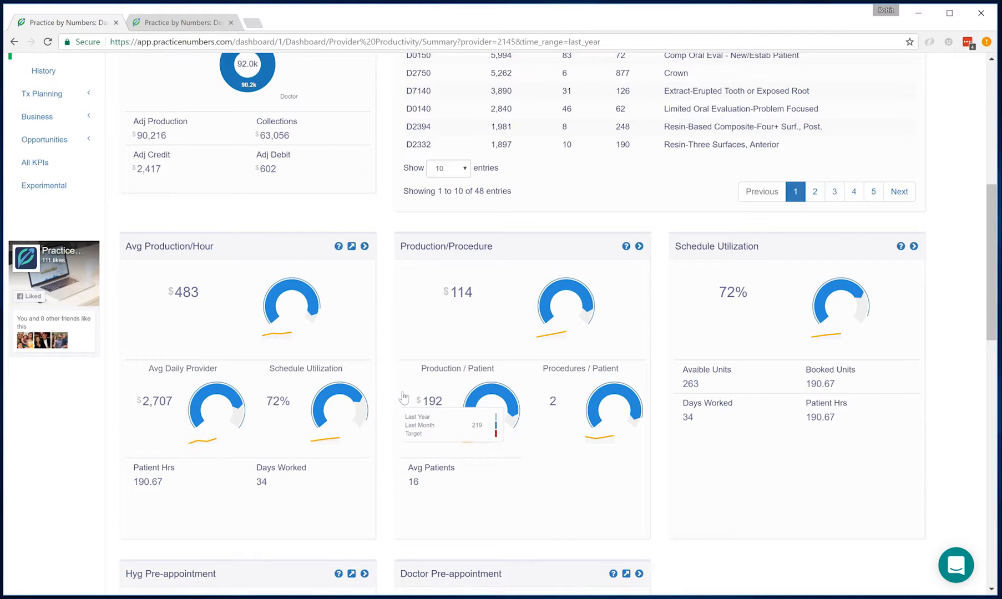
scroll(391, 387, "up", 6)
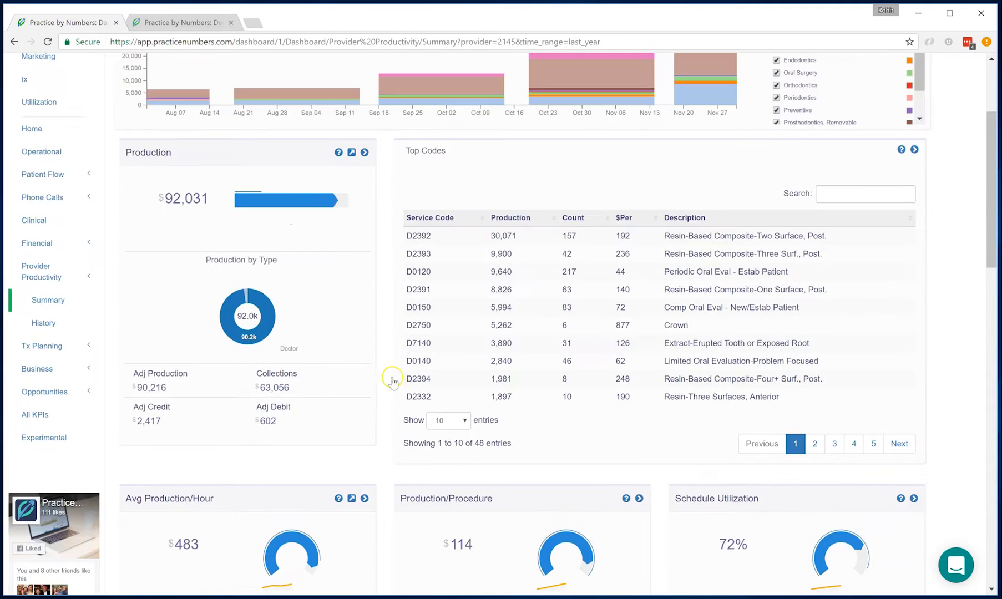
scroll(375, 316, "up", 2)
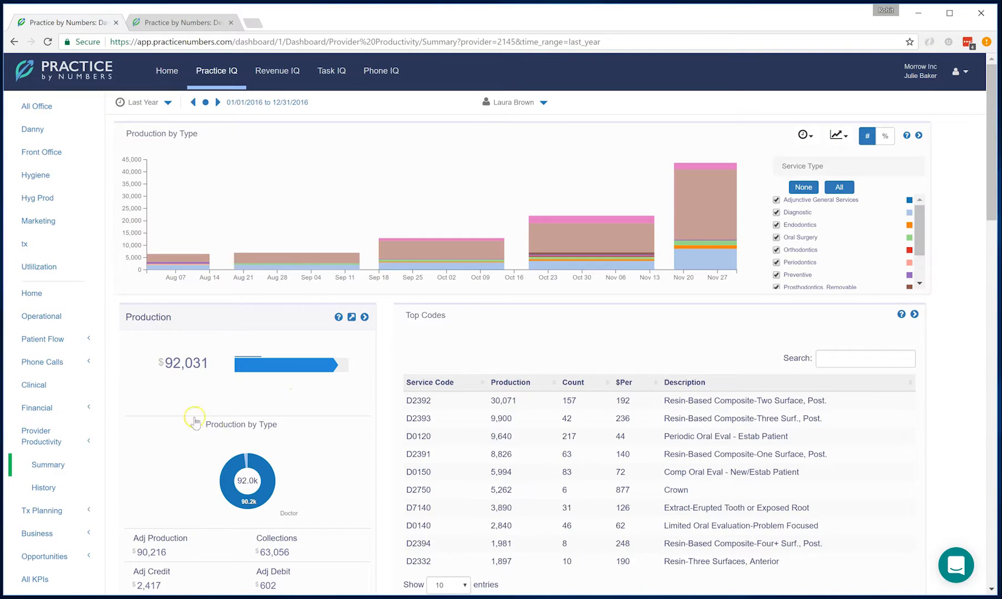
Step: On the Practice IQ home dashboard, expand the New Patients details, review the seen, going-inactive and added patient lists, and close them
left_click(58, 295)
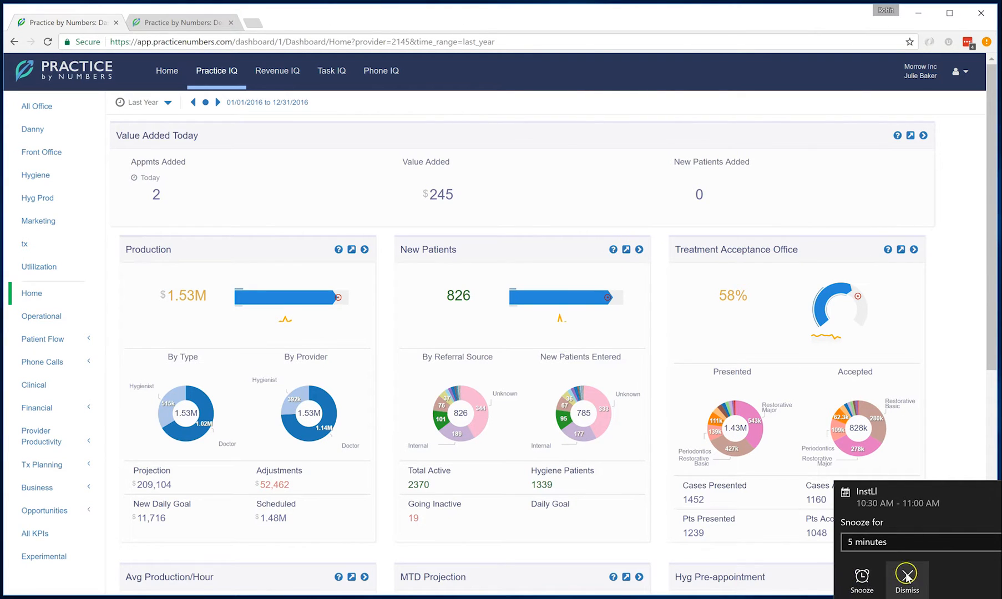
left_click(906, 577)
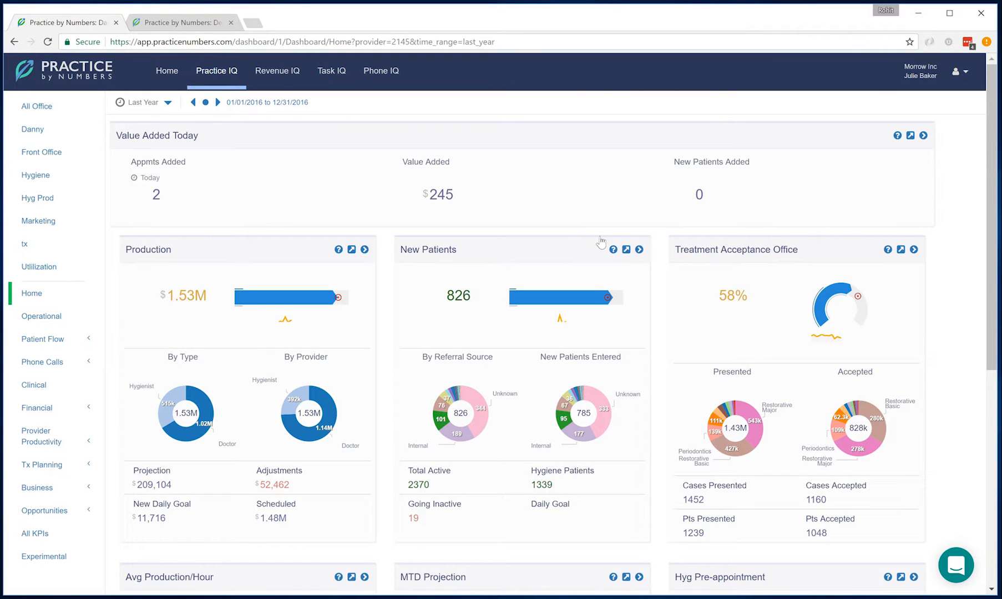
left_click(627, 250)
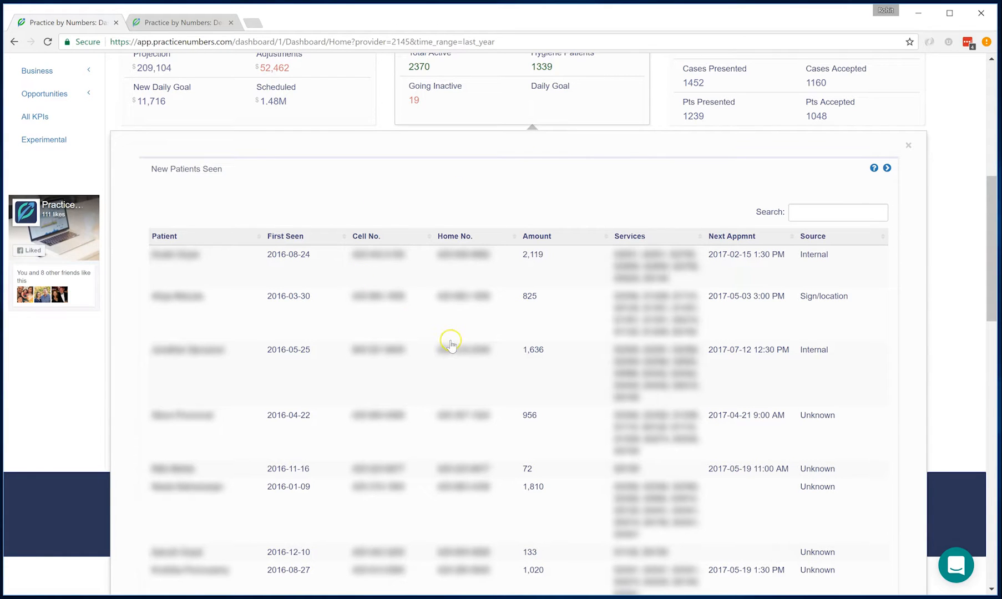
scroll(451, 342, "down", 6)
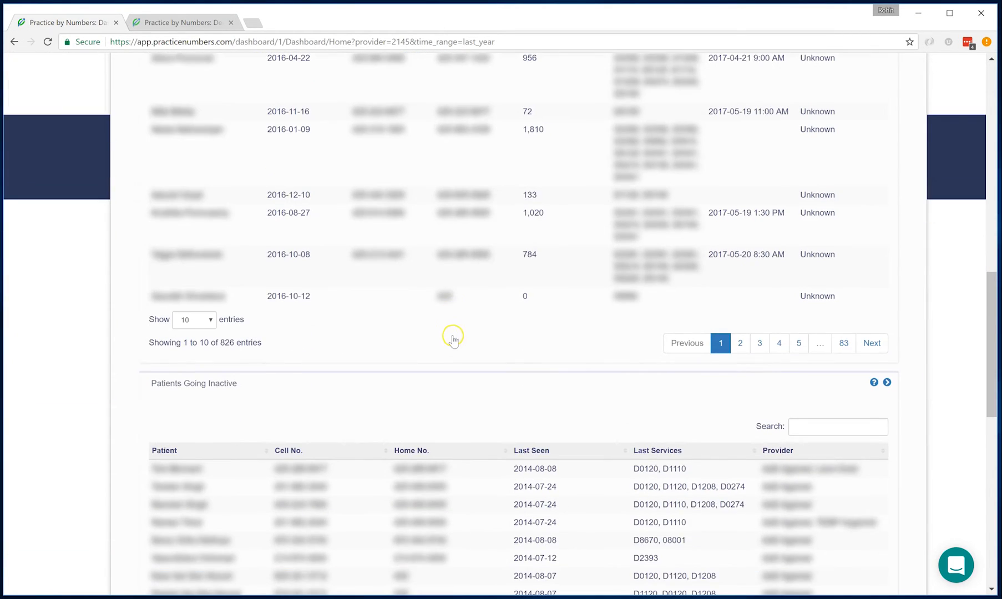
scroll(454, 338, "down", 2)
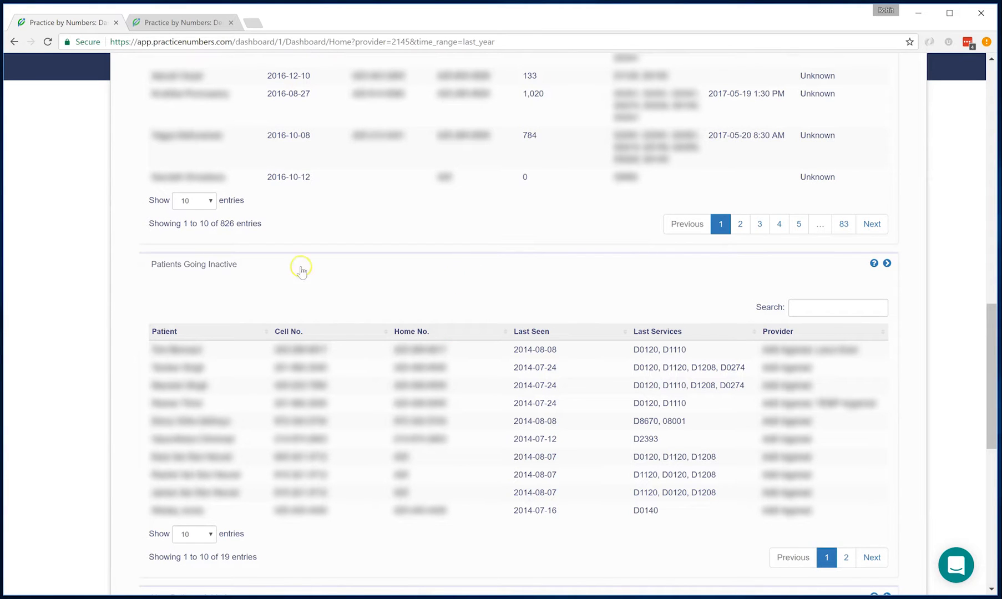
scroll(262, 275, "down", 1)
scroll(262, 274, "down", 4)
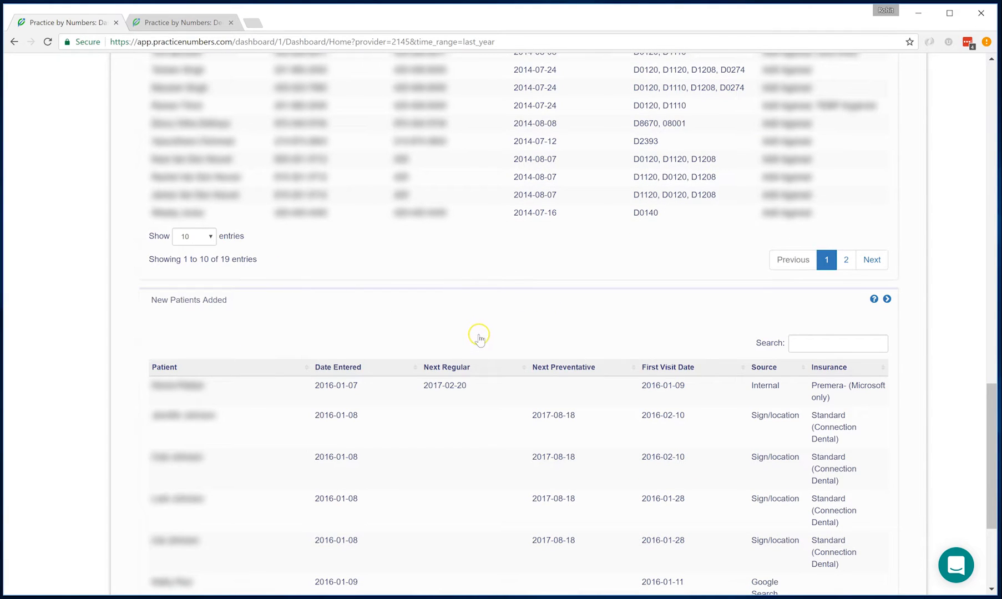
scroll(480, 338, "up", 20)
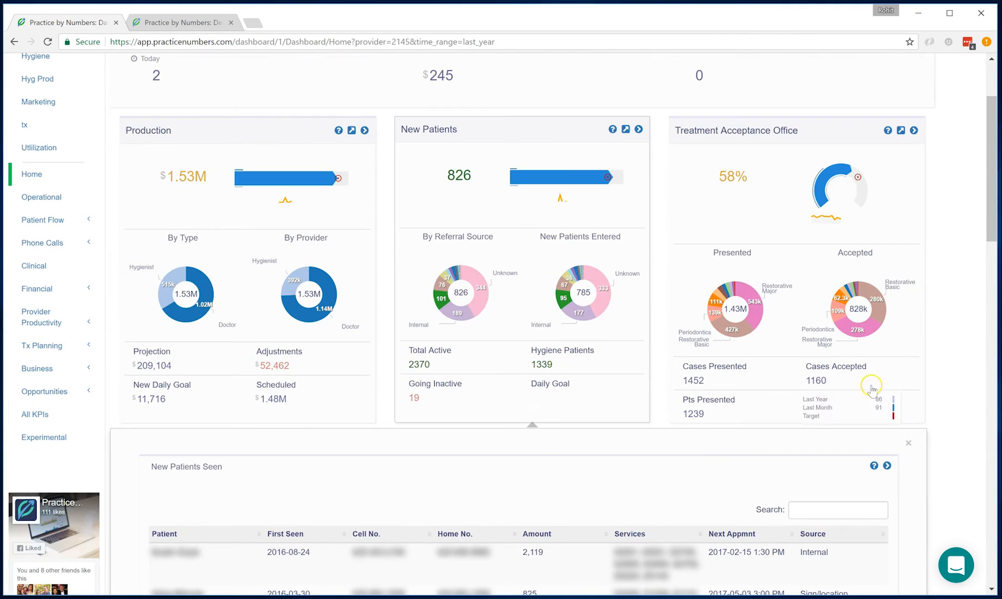
left_click(903, 442)
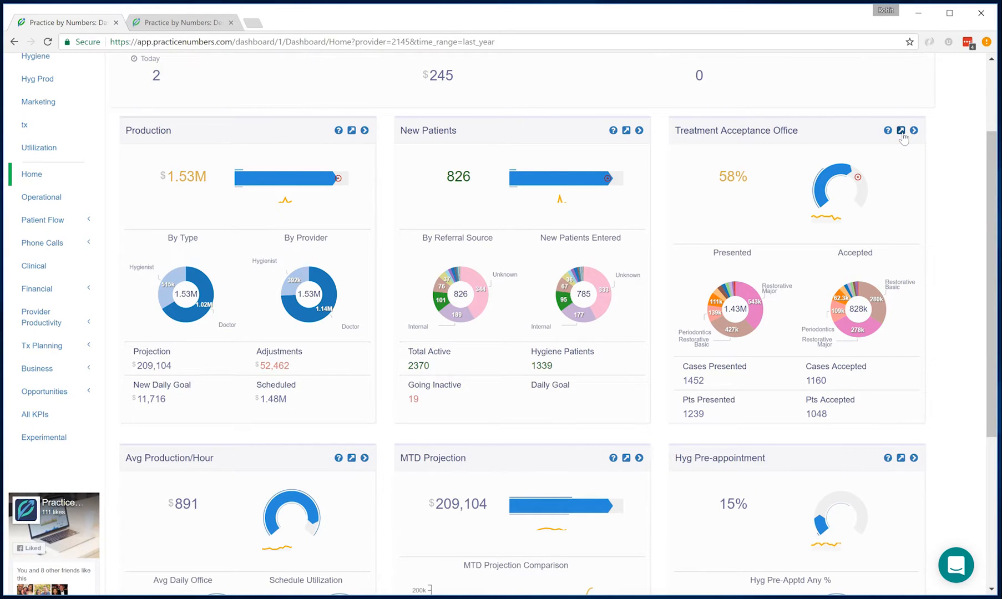
Step: Expand the Treatment Acceptance Office details, review the provider acceptance figures and the presented treatment plans list, and close the details
left_click(900, 131)
scroll(738, 300, "down", 3)
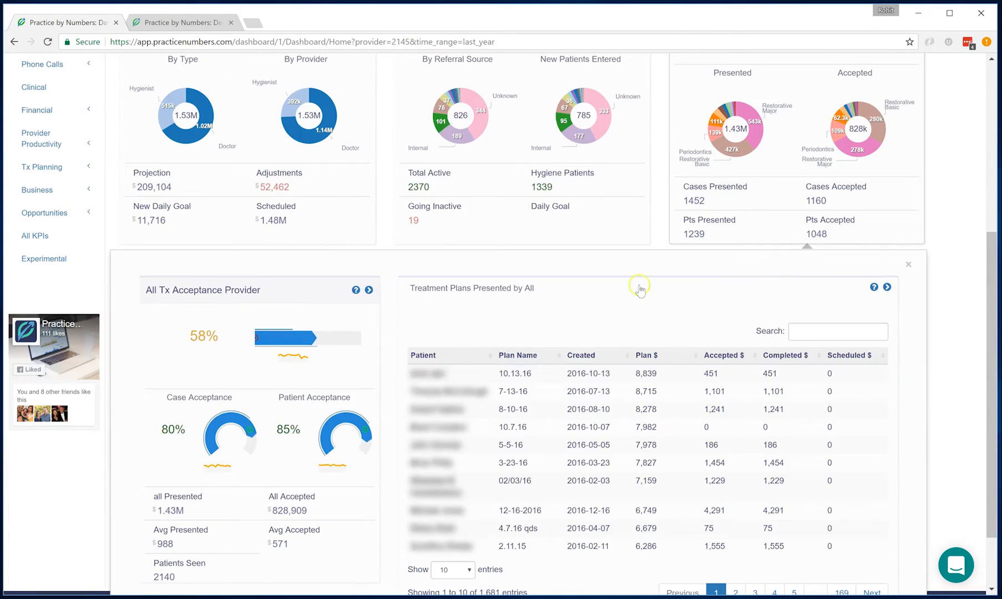
mouse_move(475, 227)
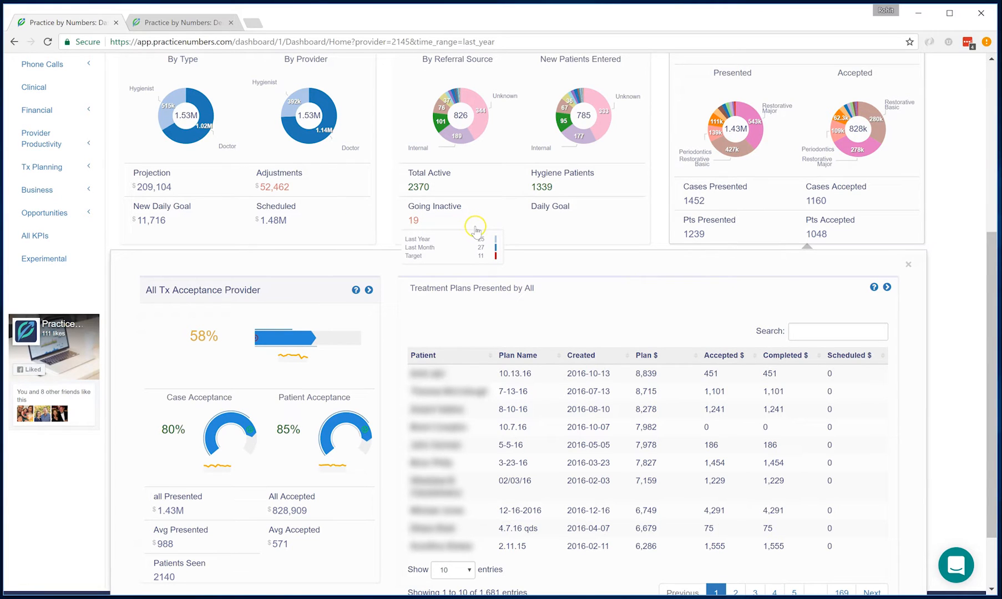
mouse_move(304, 458)
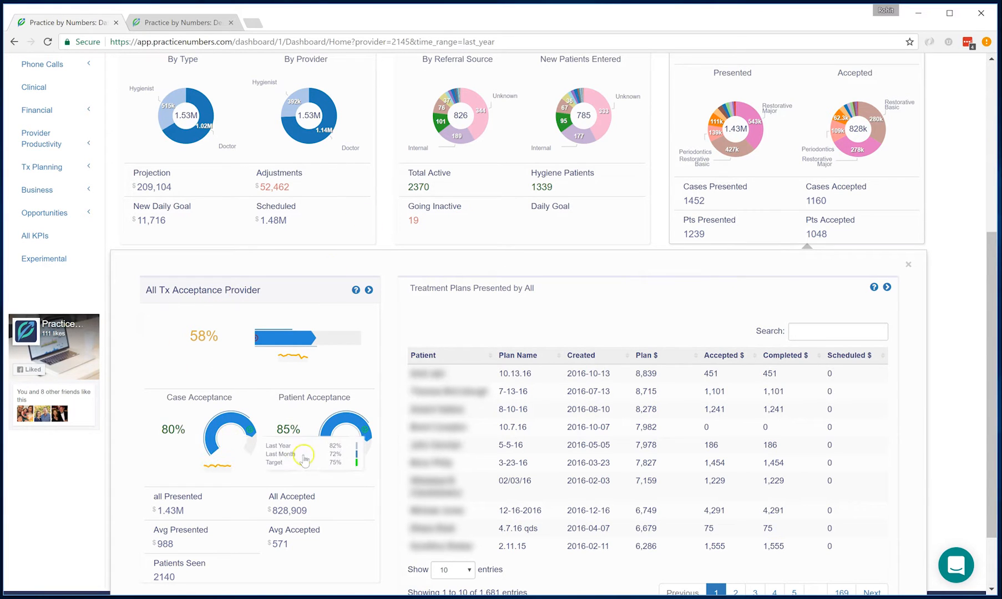
left_click(908, 265)
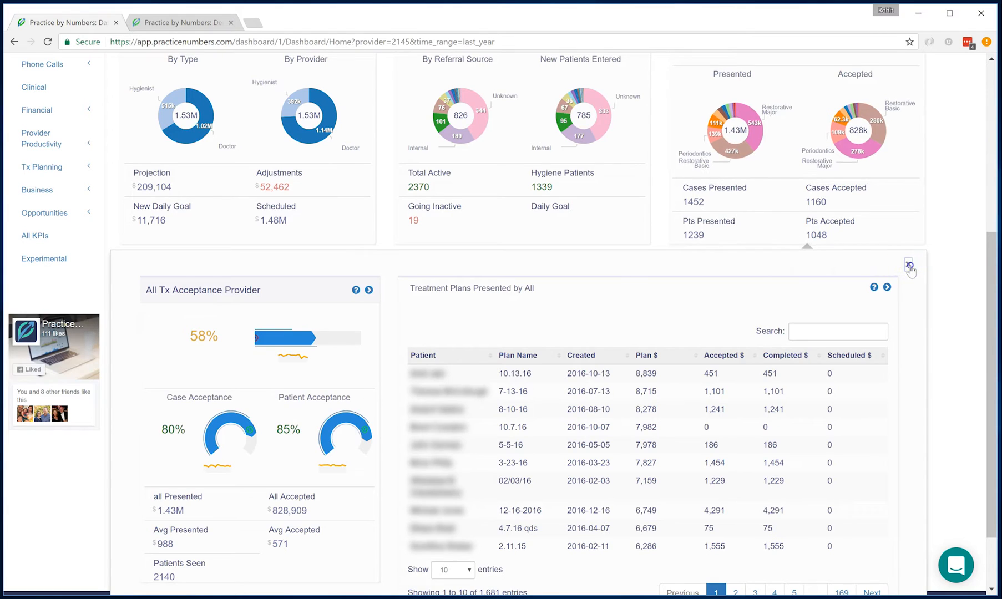
Step: Read the help definitions for the New Patients card, close them, and check the Production card's comparison figures
scroll(909, 265, "up", 5)
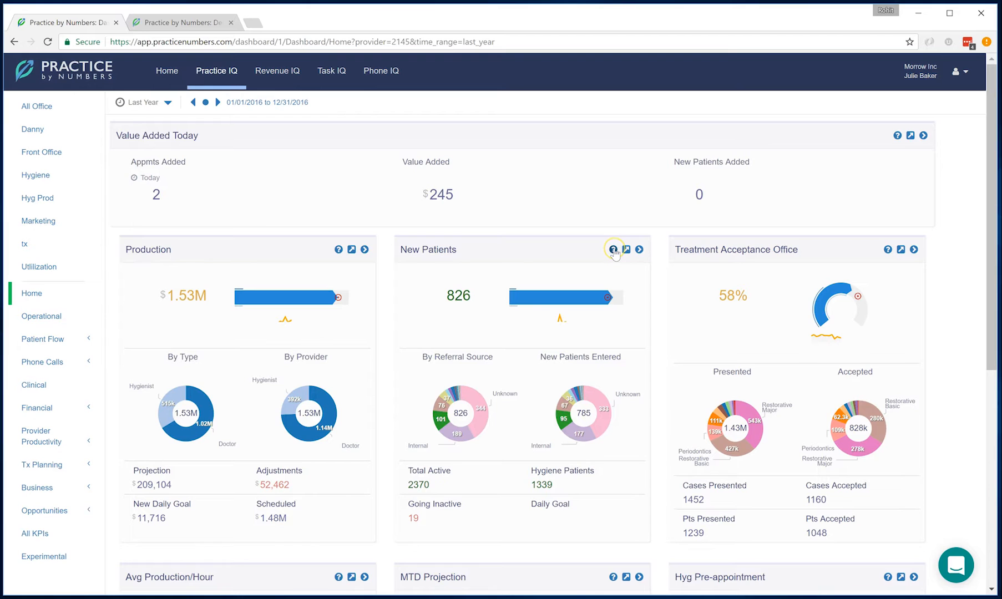
left_click(613, 249)
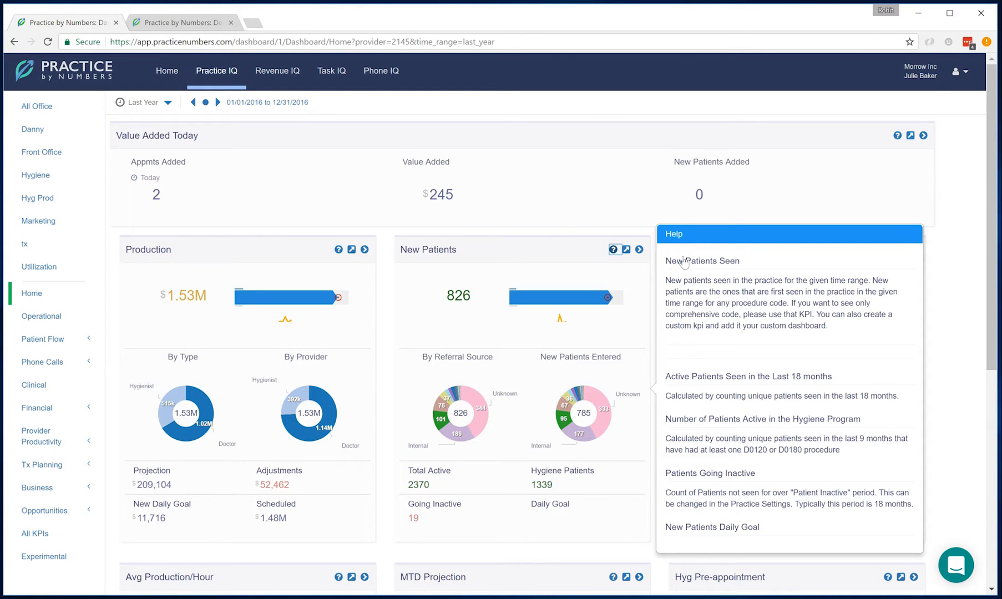
left_click(677, 264)
left_click(613, 250)
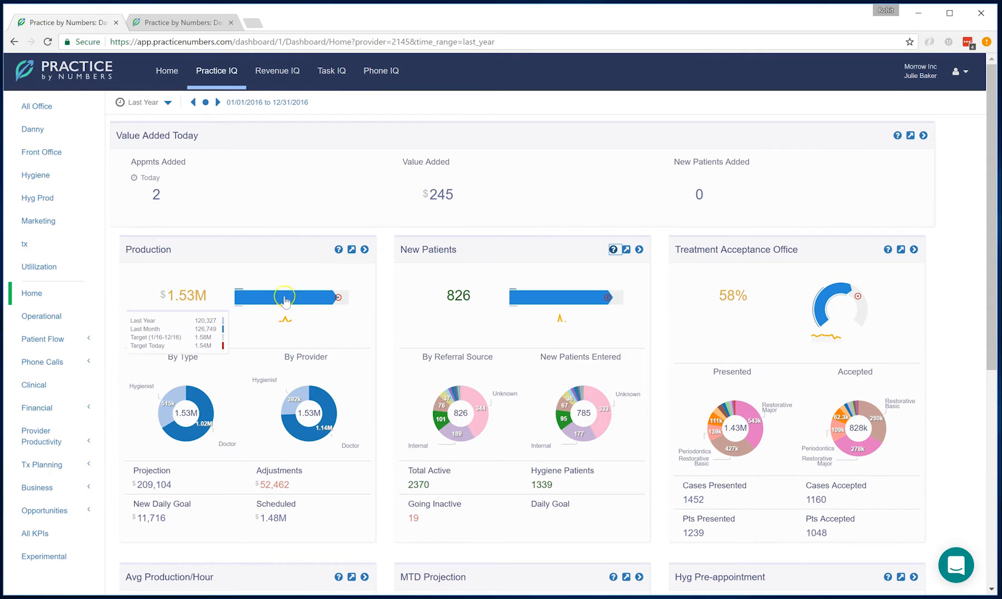
mouse_move(206, 476)
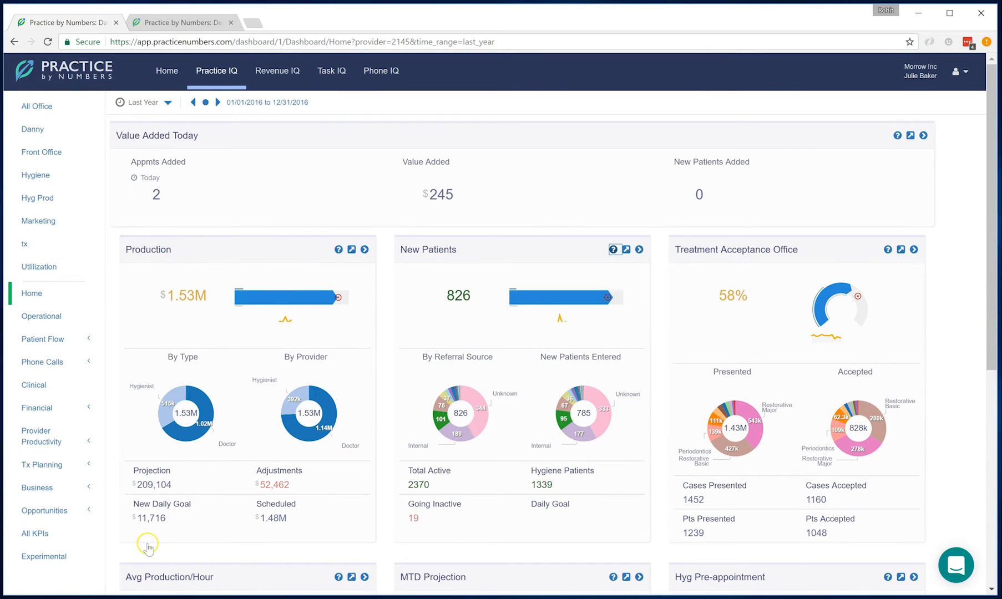
Step: View the Revenue IQ treatment search page, return to the Practice IQ home dashboard, and inspect the New Patients Entered chart's source breakdown
left_click(275, 72)
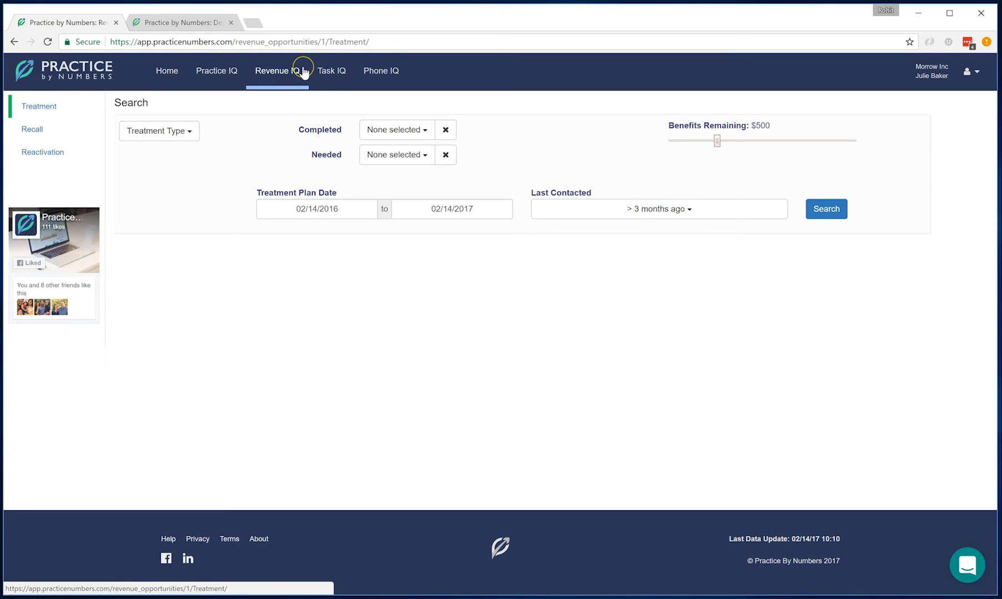
left_click(222, 70)
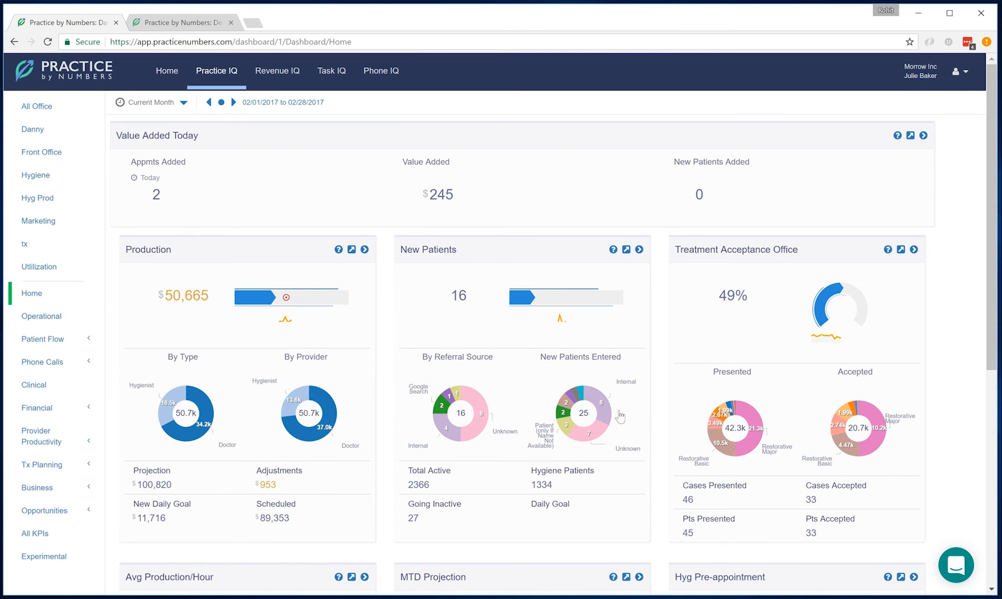
mouse_move(568, 410)
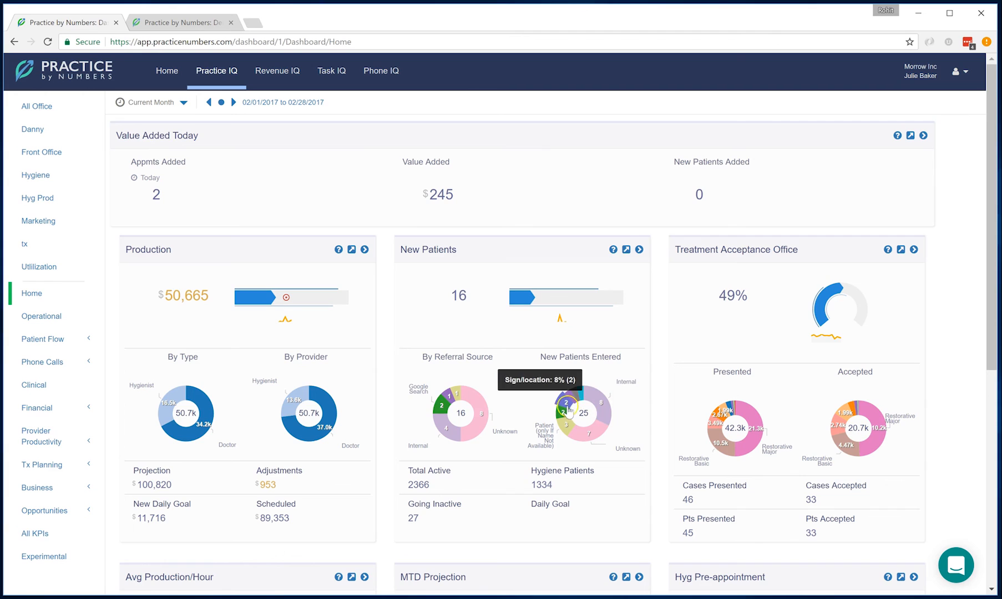